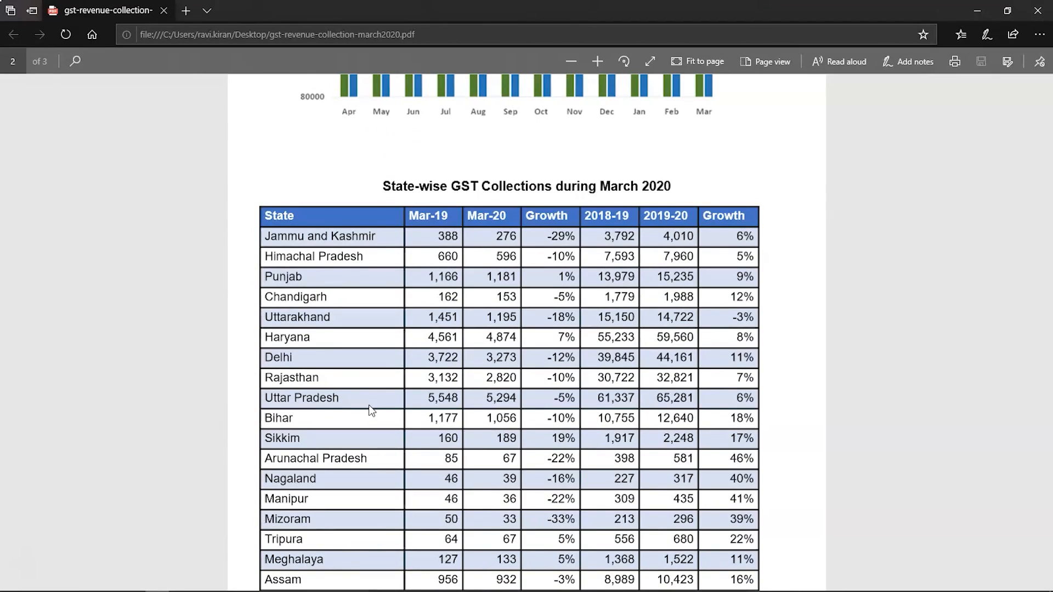
Look through the state-wise GST collections table for March 2020 in the PDF.
{"action": "scroll", "coordinate": [371, 410], "scroll_direction": "down", "scroll_amount": 5}
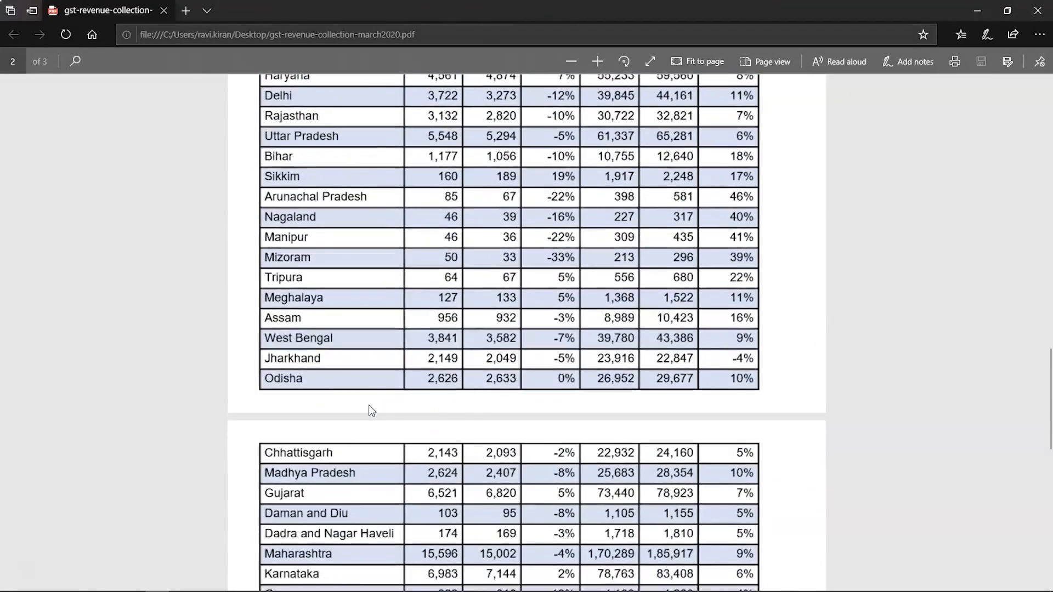
{"action": "scroll", "coordinate": [371, 410], "scroll_direction": "down", "scroll_amount": 8}
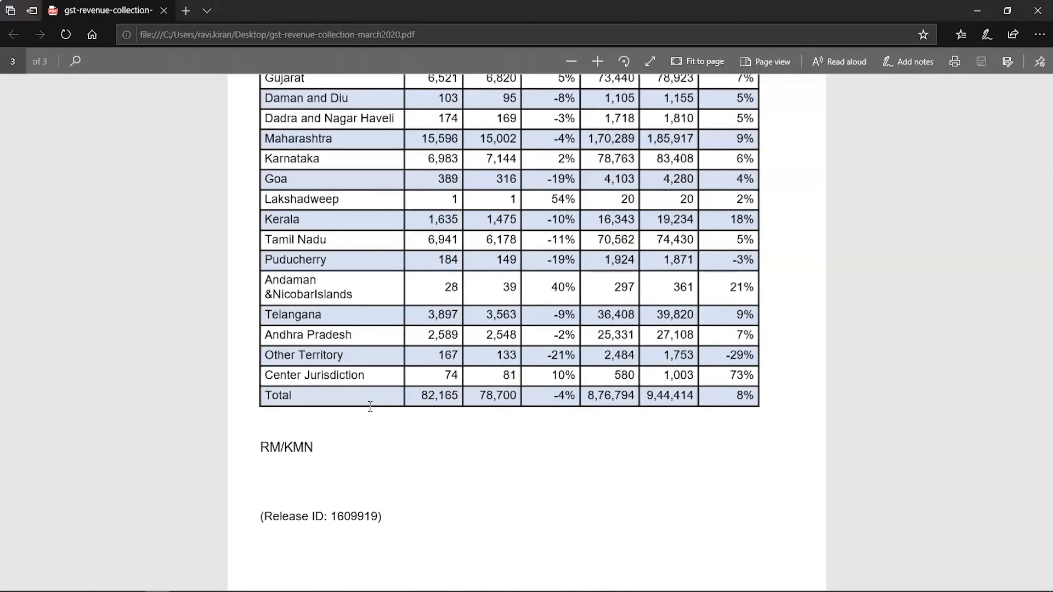
{"action": "scroll", "coordinate": [370, 406], "scroll_direction": "up", "scroll_amount": 6}
{"action": "scroll", "coordinate": [370, 407], "scroll_direction": "up", "scroll_amount": 3}
{"action": "scroll", "coordinate": [369, 411], "scroll_direction": "up", "scroll_amount": 2}
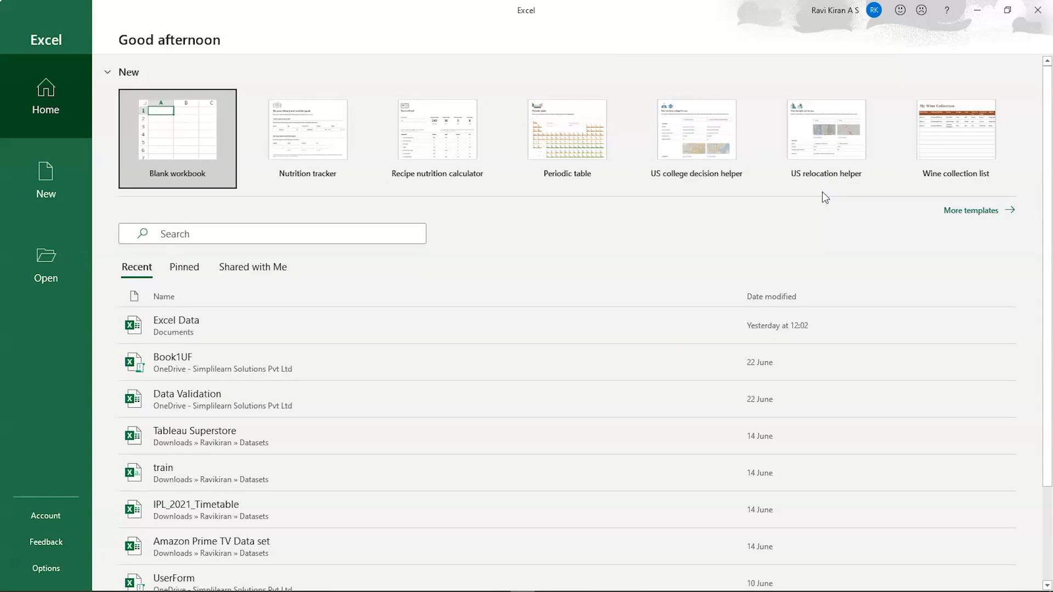
Switch to Excel, create a blank workbook and select cell B11.
{"action": "left_click", "coordinate": [196, 120]}
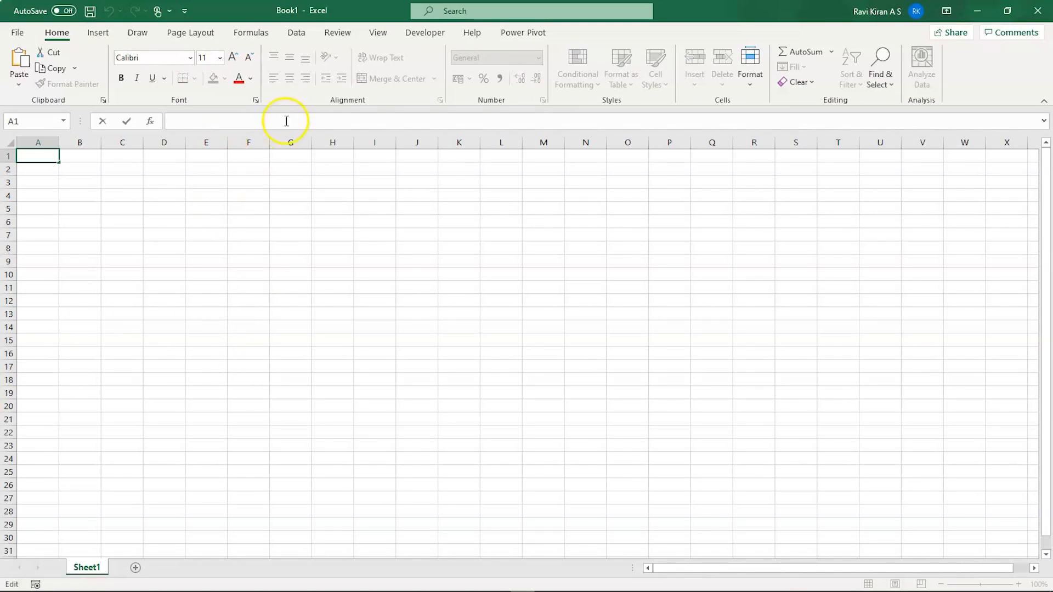
{"action": "left_click", "coordinate": [296, 38]}
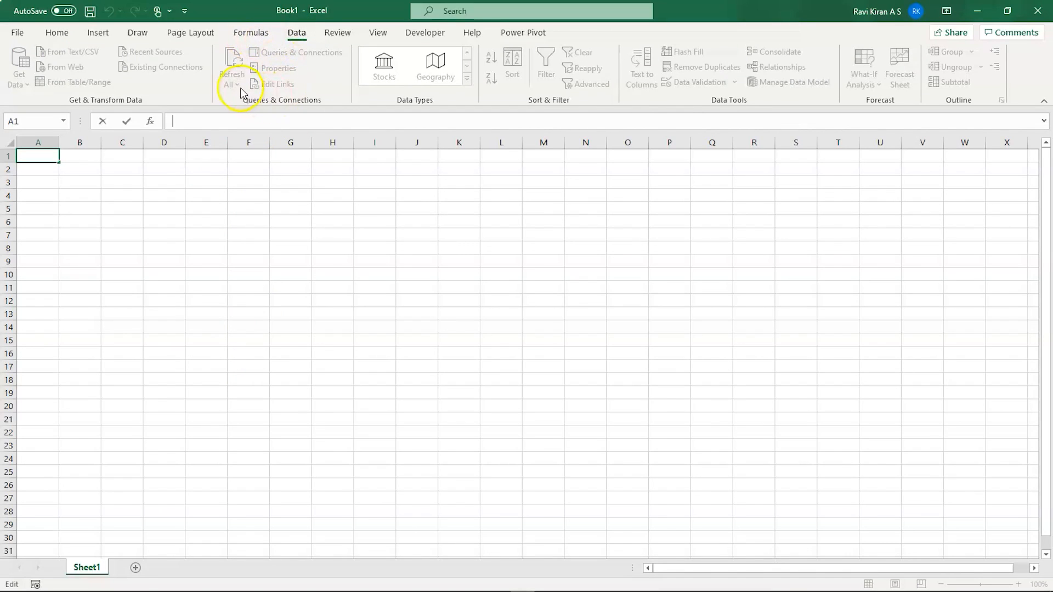
{"action": "left_click", "coordinate": [95, 287]}
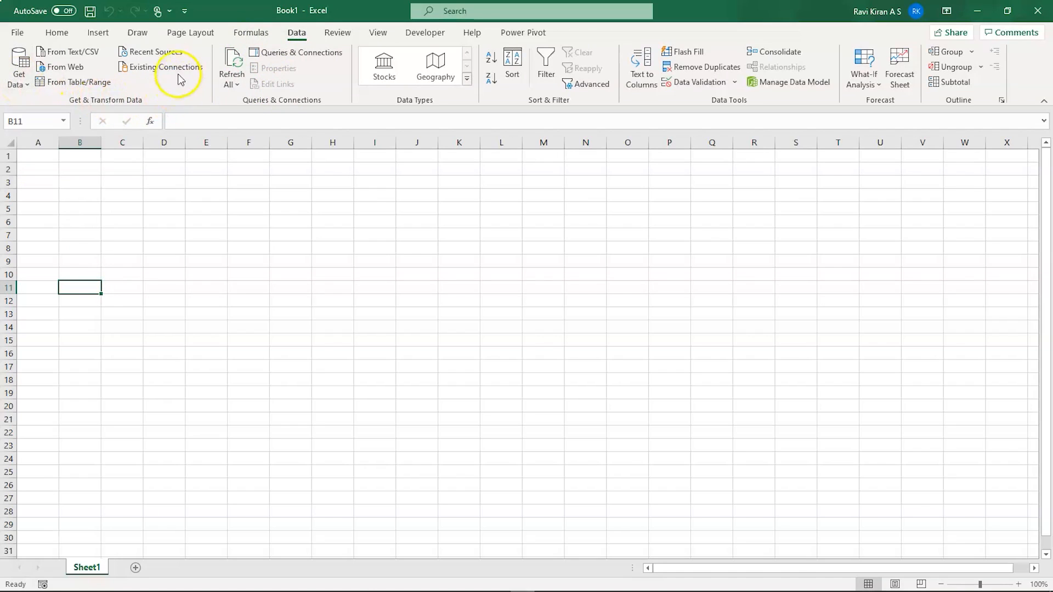
Import the PDF file gst-revenue-collection-march2020 from the Desktop folder as a data source.
{"action": "left_click", "coordinate": [20, 84]}
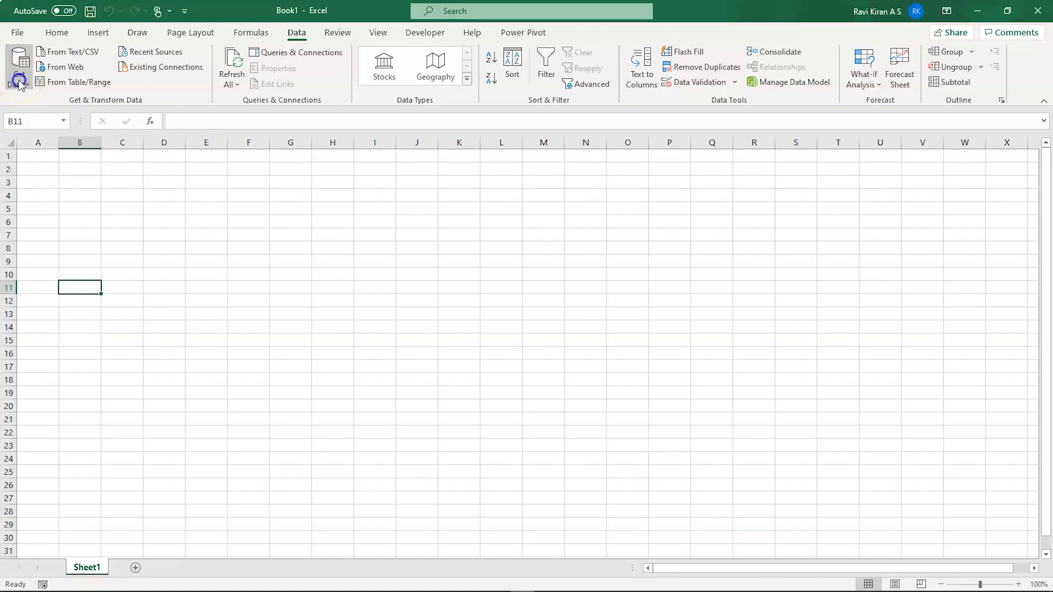
{"action": "mouse_move", "coordinate": [33, 110]}
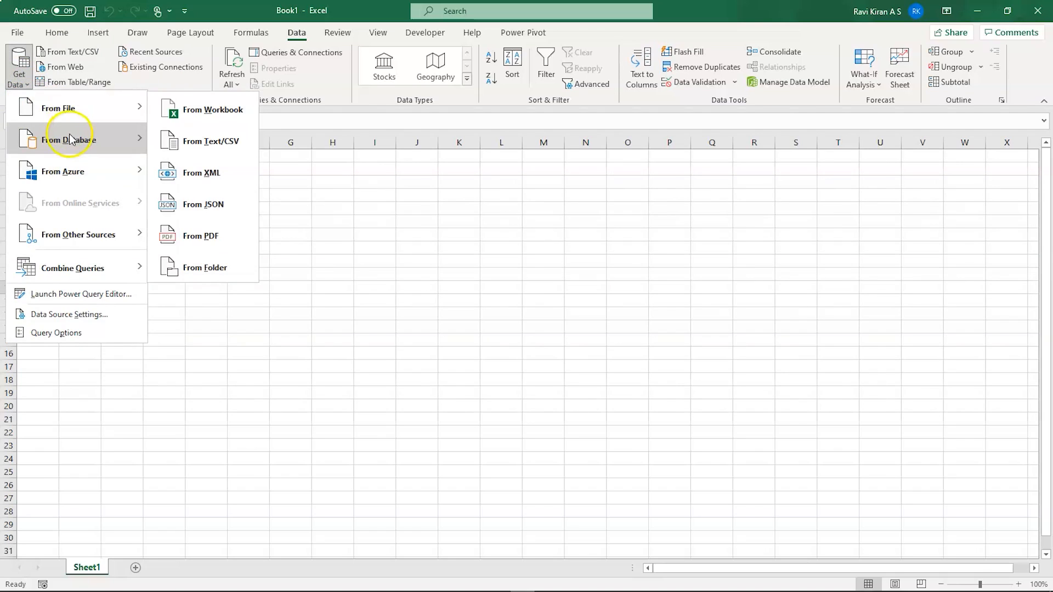
{"action": "mouse_move", "coordinate": [63, 246]}
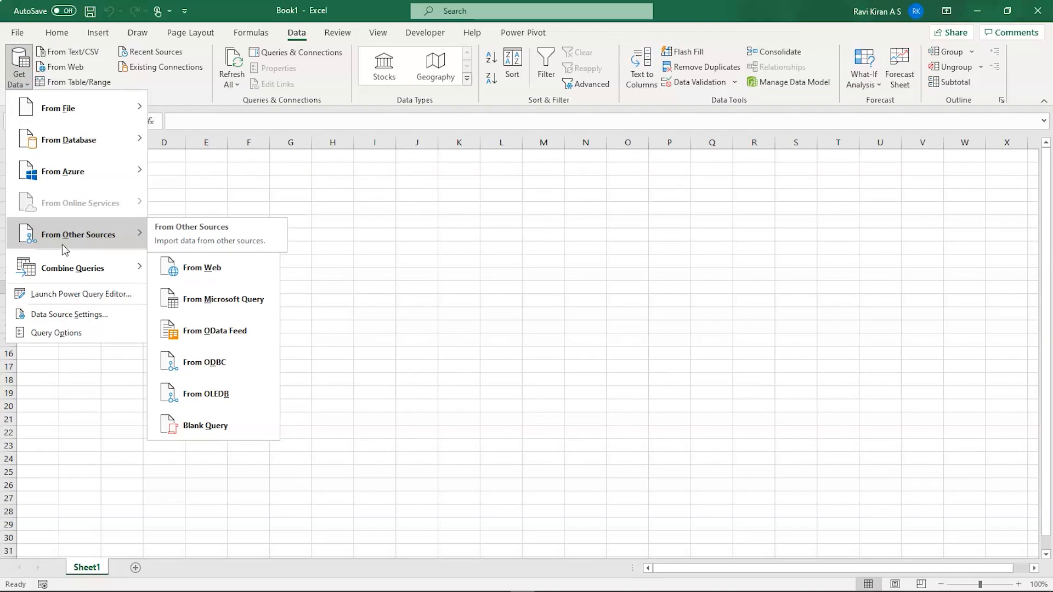
{"action": "mouse_move", "coordinate": [75, 112]}
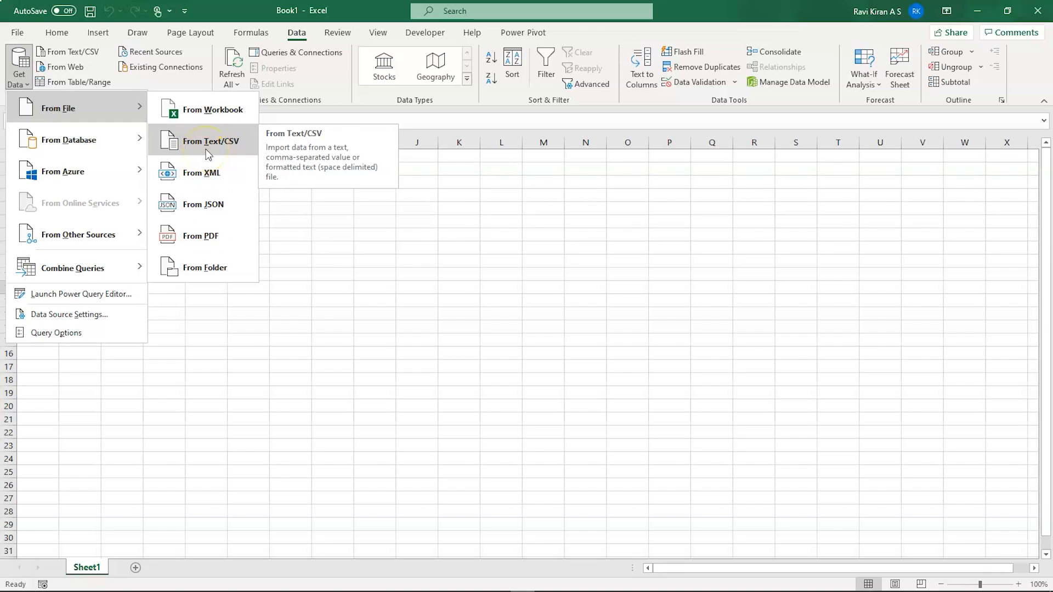
{"action": "left_click", "coordinate": [196, 231]}
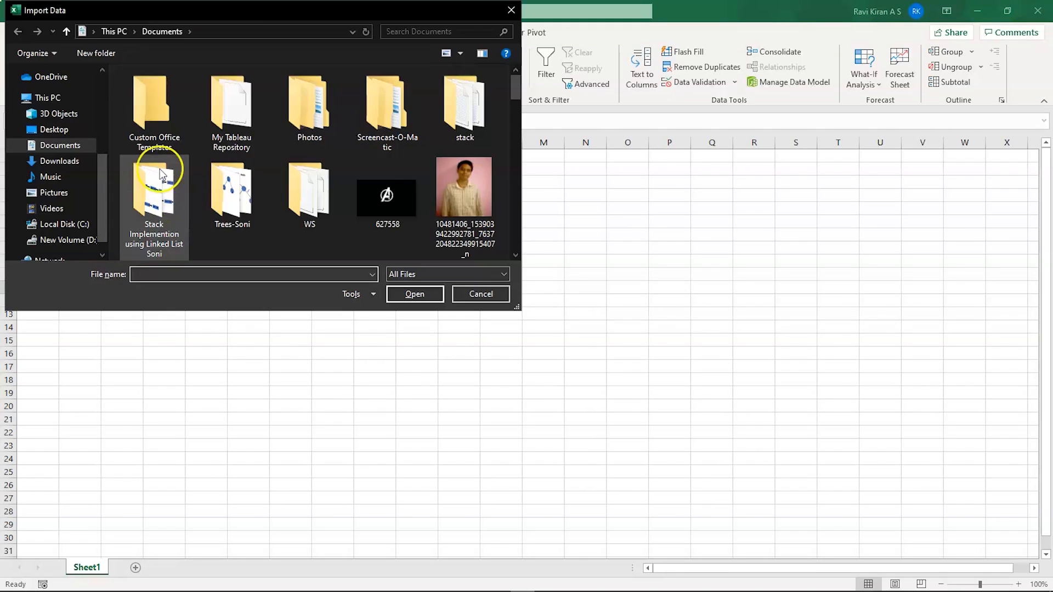
{"action": "left_click", "coordinate": [72, 131]}
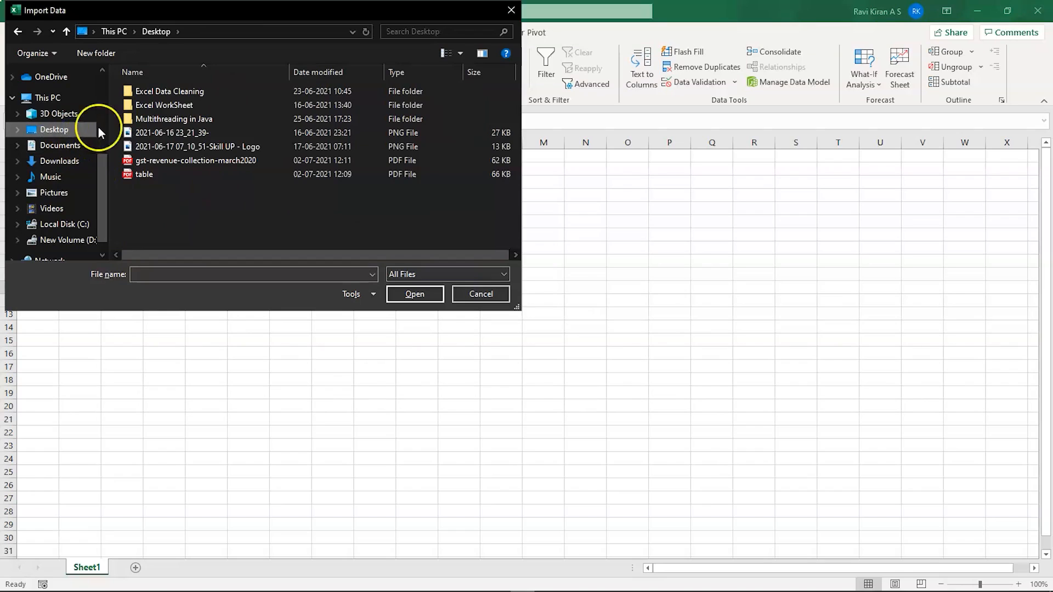
{"action": "left_click", "coordinate": [173, 162]}
{"action": "left_click", "coordinate": [406, 295]}
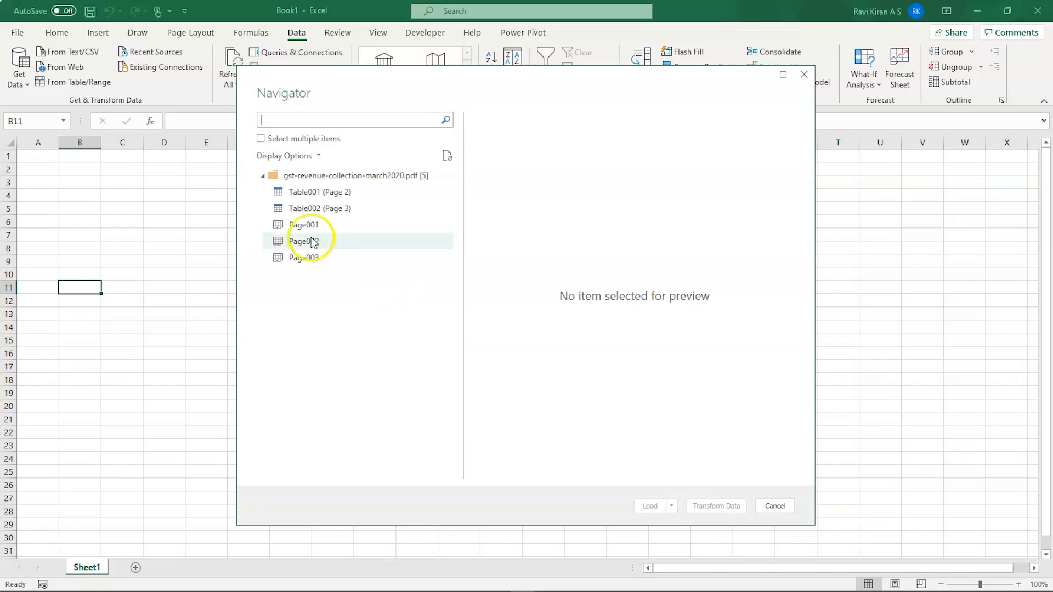
Preview Table001, Table002, Page001, Page002 and Page003 of the imported PDF.
{"action": "left_click", "coordinate": [309, 193]}
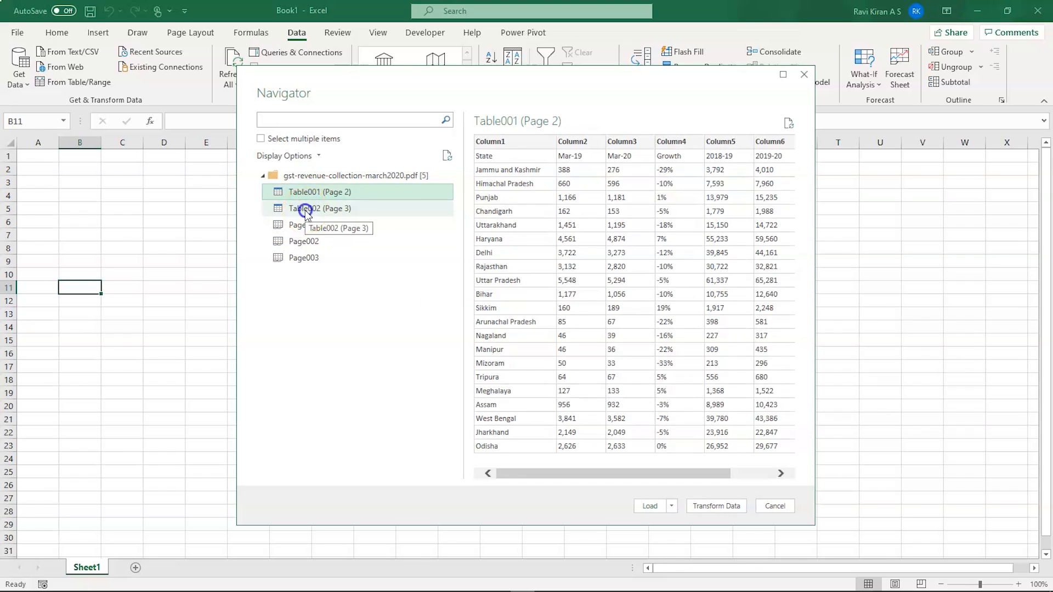
{"action": "left_click", "coordinate": [306, 208]}
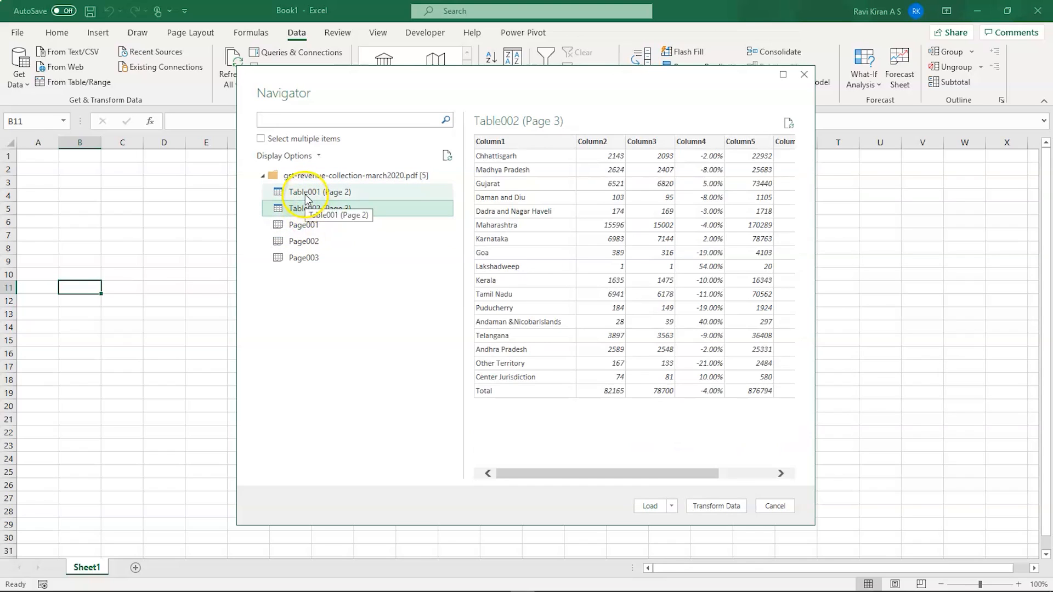
{"action": "left_click", "coordinate": [306, 199]}
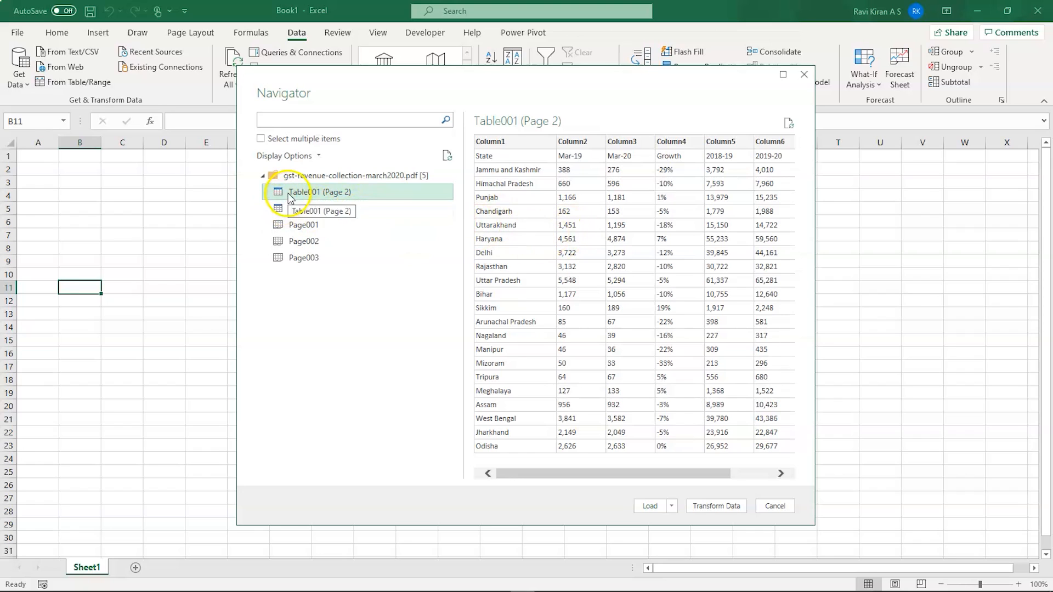
{"action": "left_click", "coordinate": [291, 217]}
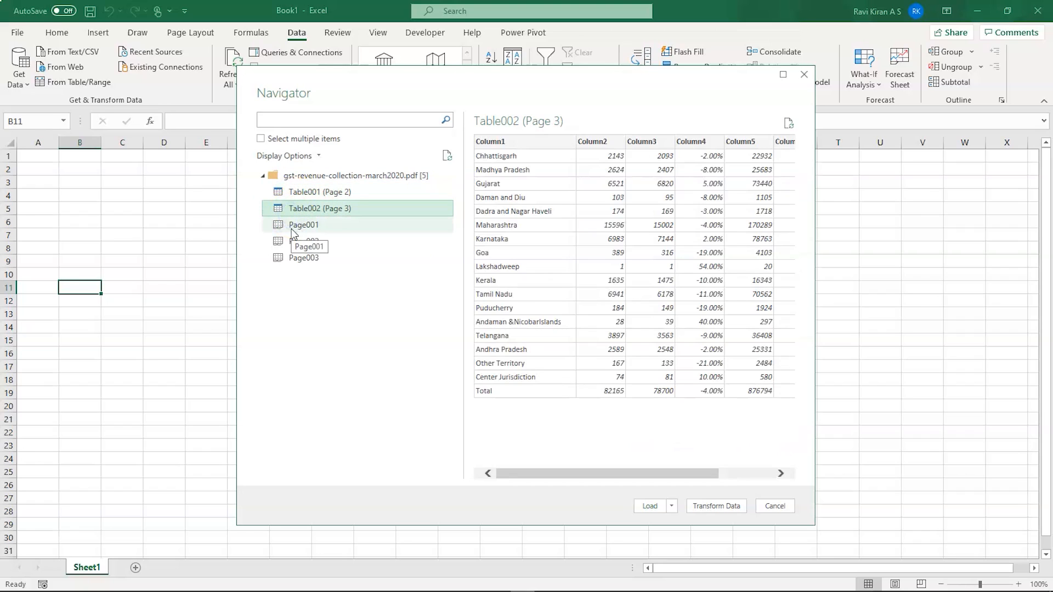
{"action": "left_click", "coordinate": [292, 230]}
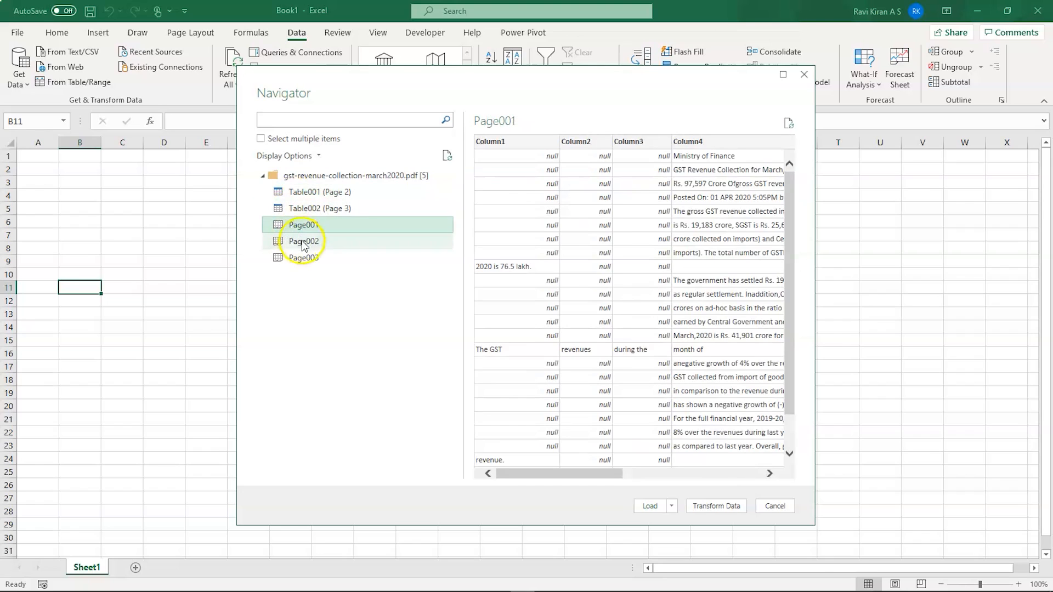
{"action": "left_click", "coordinate": [306, 242]}
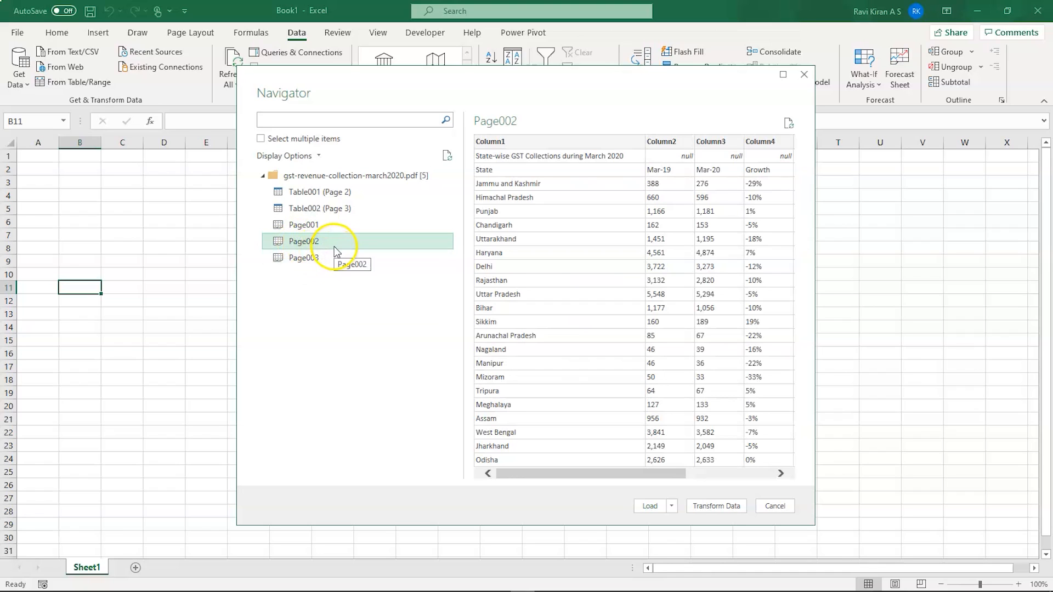
{"action": "left_click", "coordinate": [318, 257]}
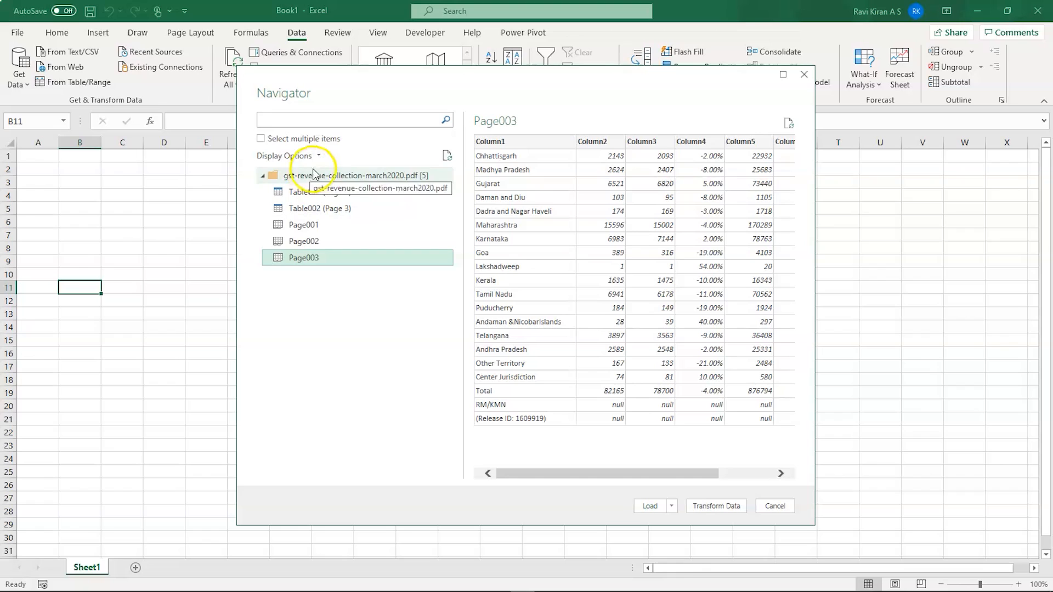
{"action": "left_click", "coordinate": [261, 140]}
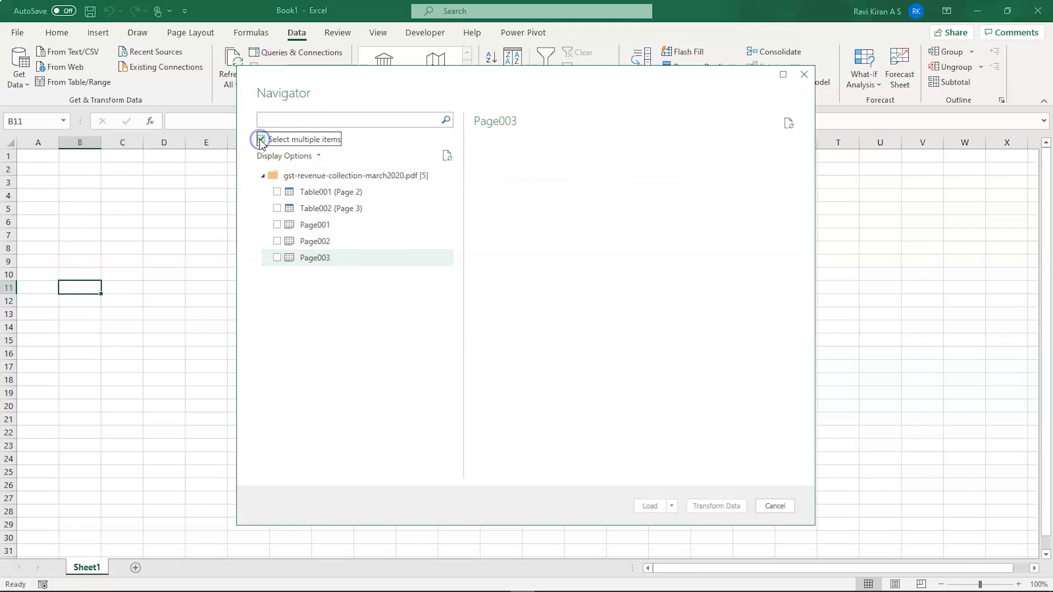
{"action": "left_click", "coordinate": [277, 193]}
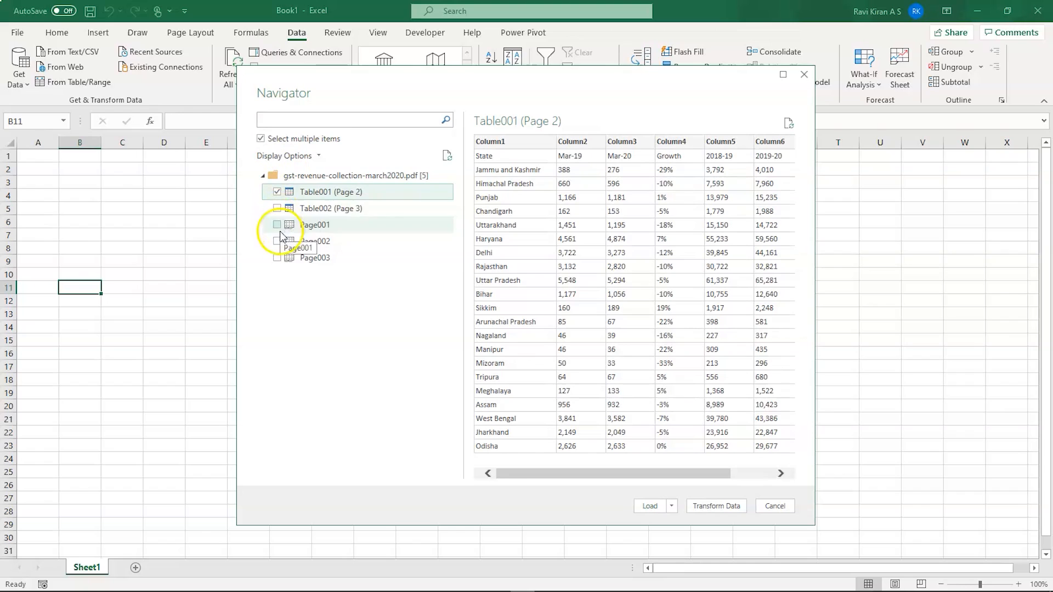
{"action": "left_click", "coordinate": [262, 140]}
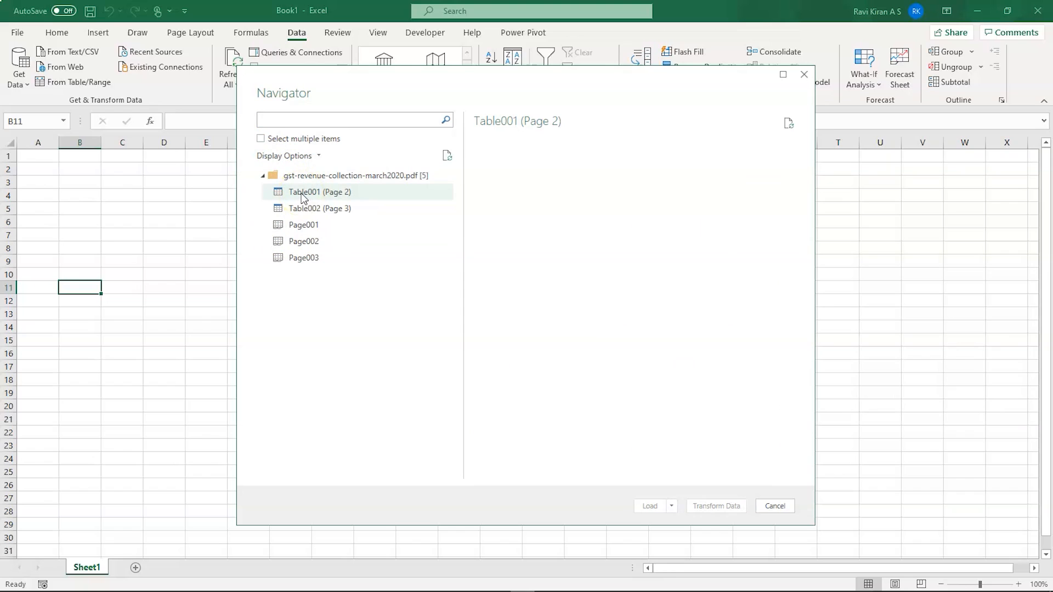
{"action": "left_click", "coordinate": [302, 193]}
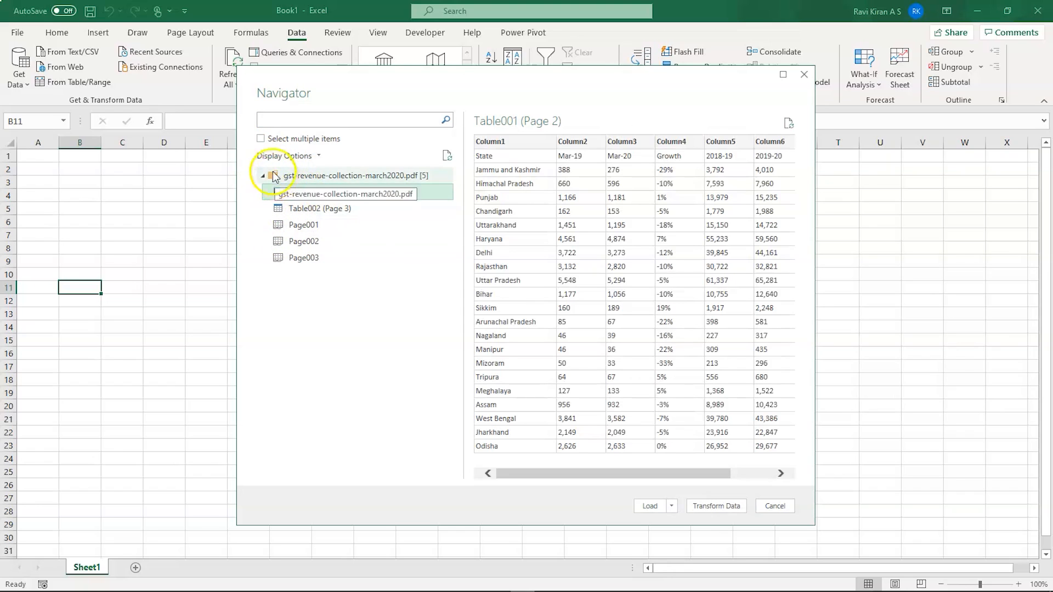
Enable selection of multiple items and load Table001 (Page 2), Table002 (Page 3), Page002 and Page003 from the PDF.
{"action": "left_click", "coordinate": [261, 139]}
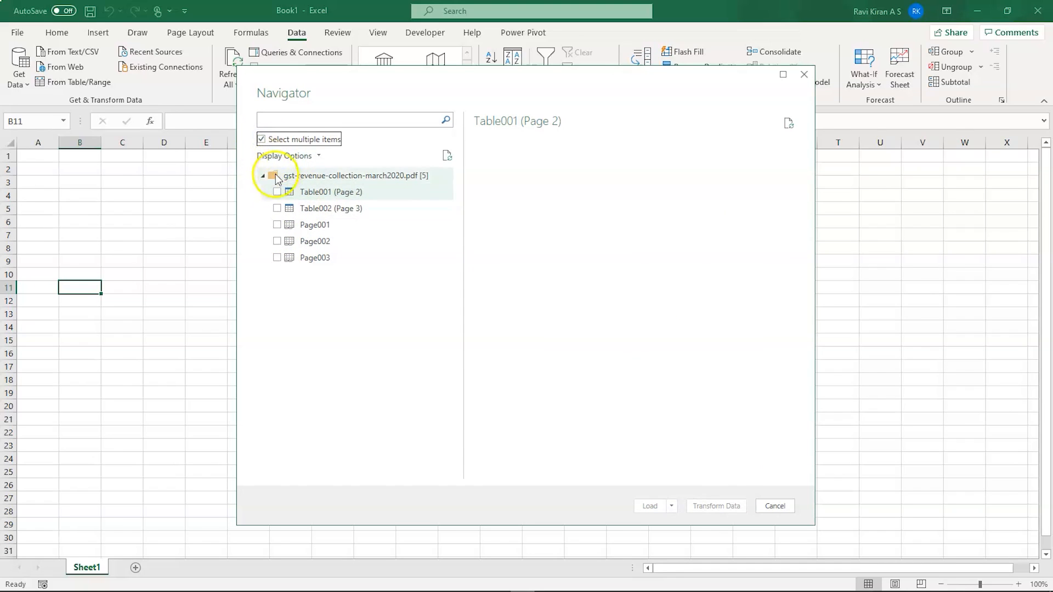
{"action": "left_click", "coordinate": [277, 193]}
{"action": "left_click", "coordinate": [277, 208]}
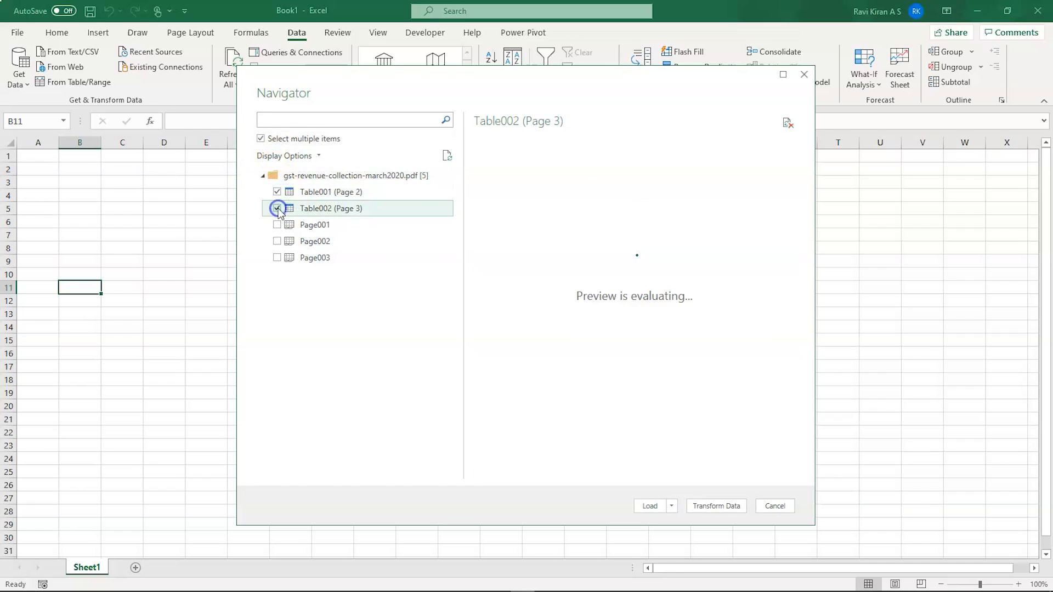
{"action": "left_click", "coordinate": [277, 241]}
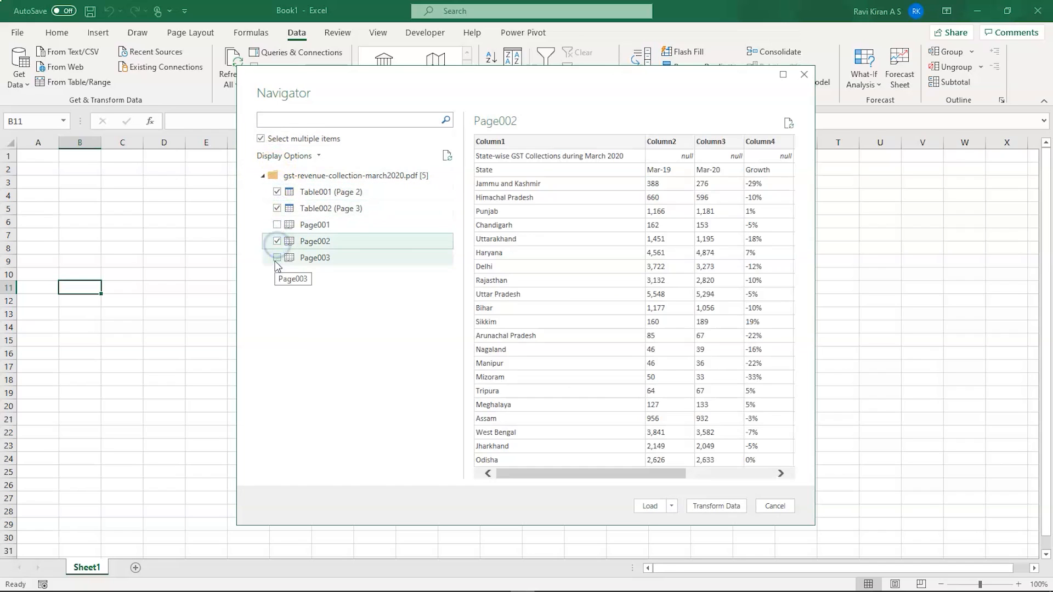
{"action": "left_click", "coordinate": [277, 258]}
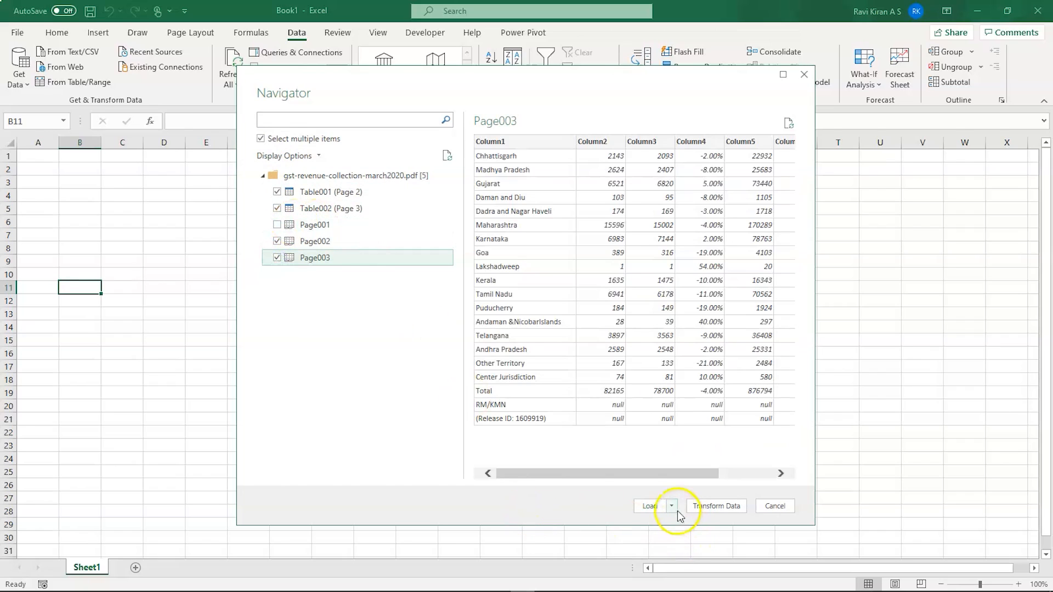
{"action": "left_click", "coordinate": [654, 505]}
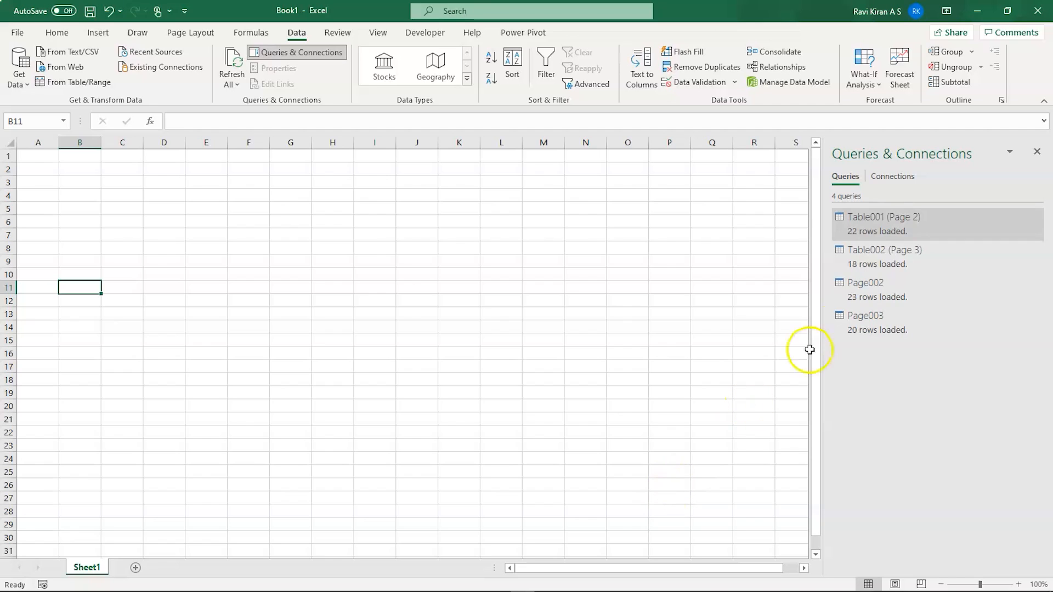
Load the Table001 (Page 2) query as a table into a new worksheet, with its data added to the Data Model.
{"action": "mouse_move", "coordinate": [893, 219]}
{"action": "left_click", "coordinate": [862, 219]}
{"action": "right_click", "coordinate": [860, 218]}
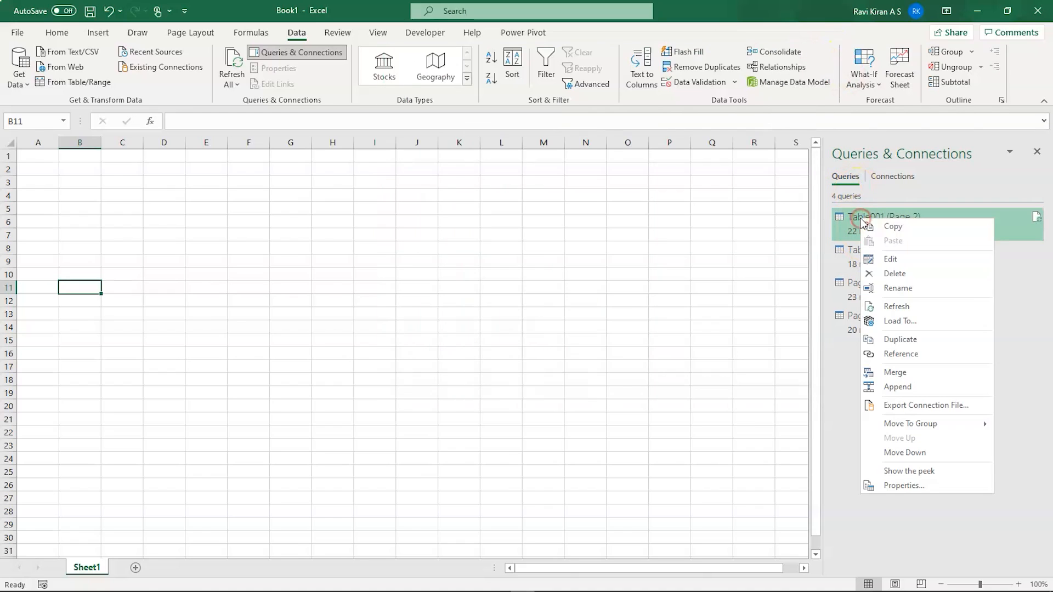
{"action": "left_click", "coordinate": [894, 324]}
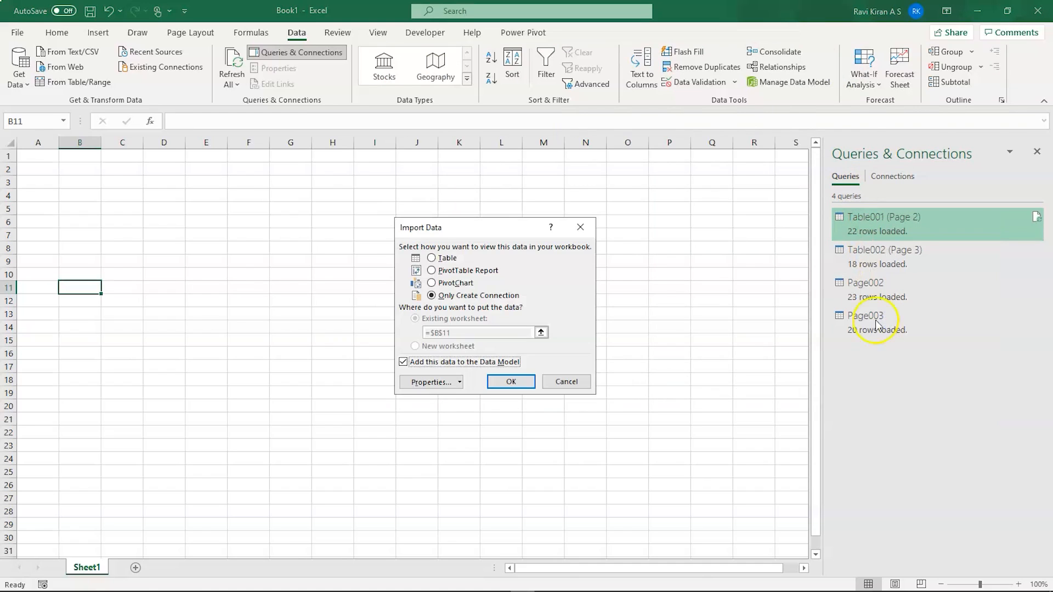
{"action": "left_click", "coordinate": [432, 259]}
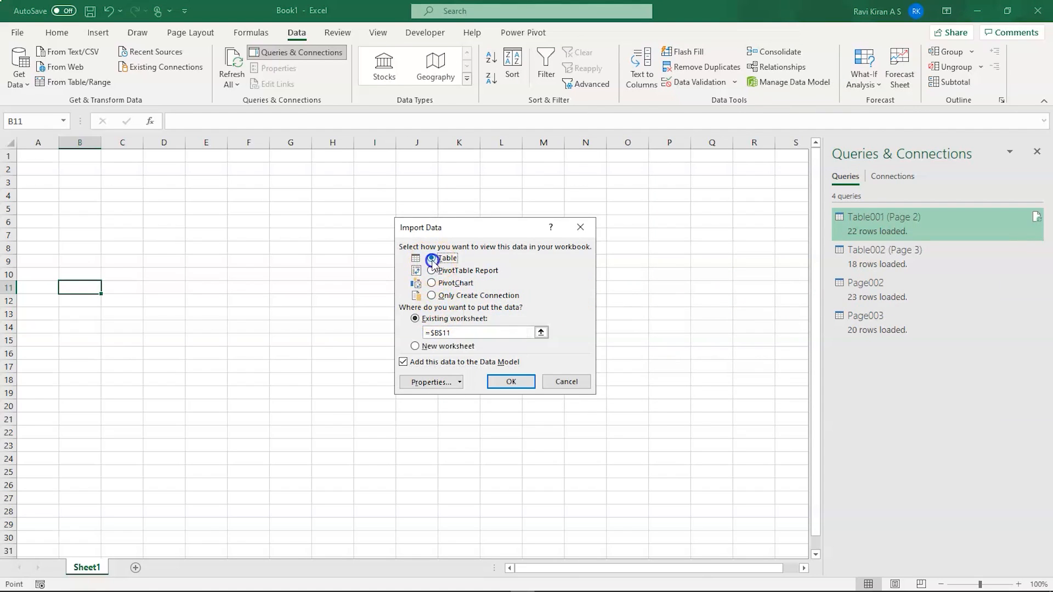
{"action": "left_click", "coordinate": [415, 348]}
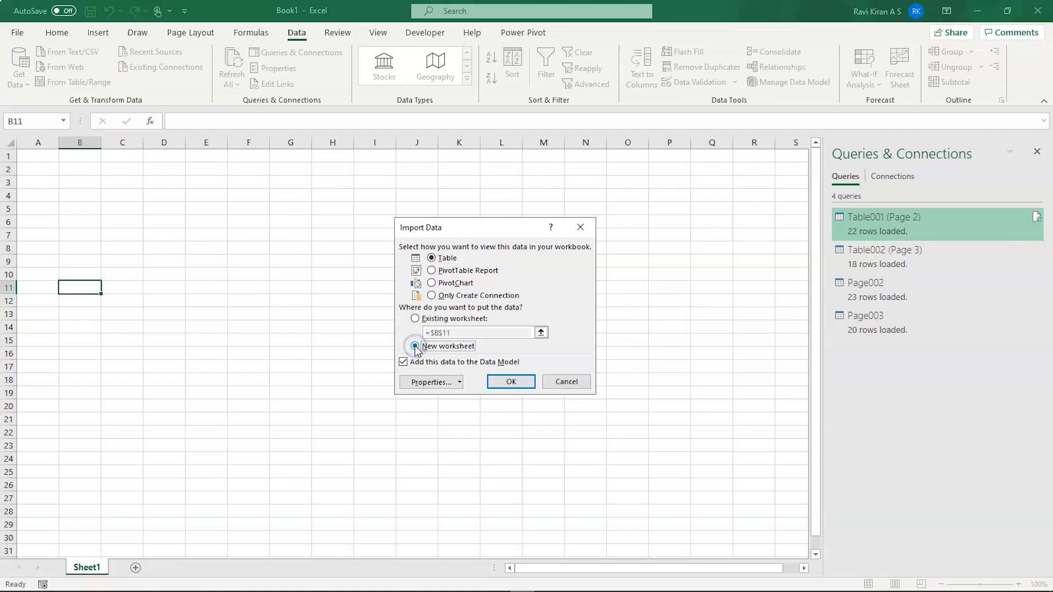
{"action": "left_click", "coordinate": [511, 381]}
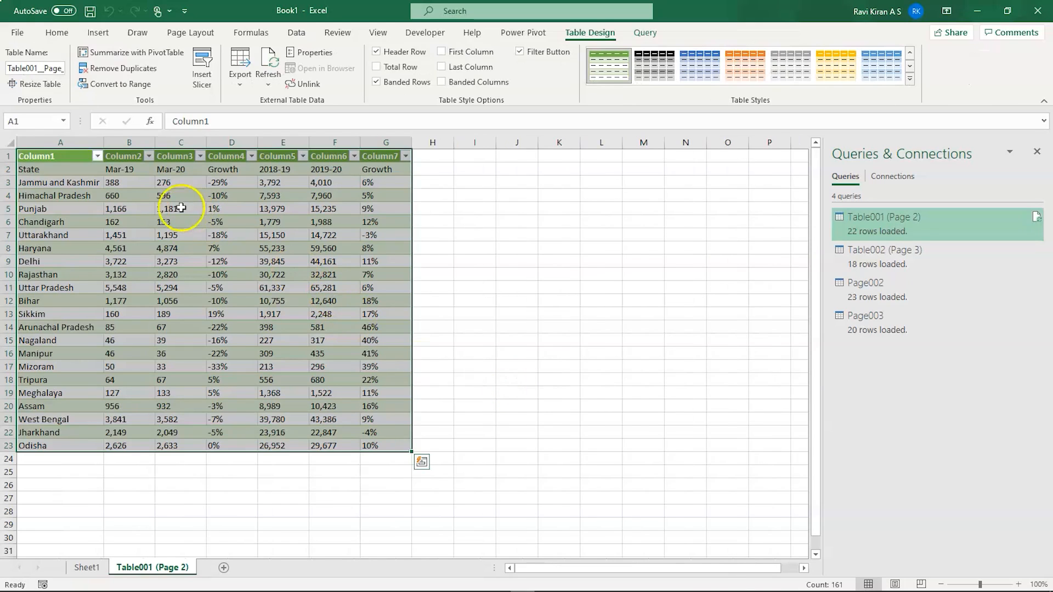
{"action": "left_click", "coordinate": [445, 396]}
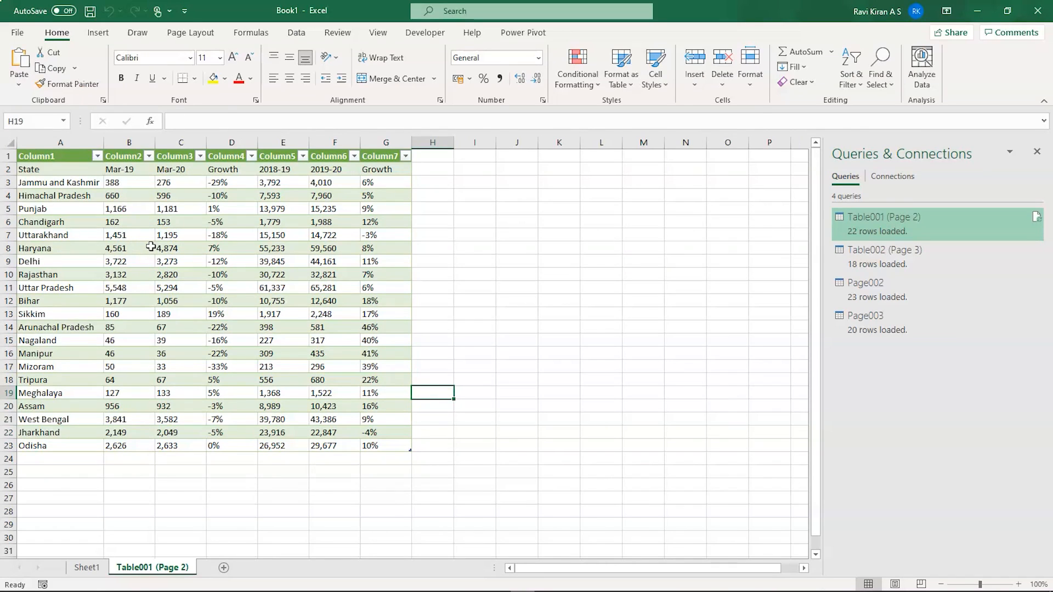
Load the Table002 (Page 3) query as a table into a new worksheet, with its data added to the Data Model.
{"action": "left_click", "coordinate": [867, 263]}
{"action": "right_click", "coordinate": [867, 264]}
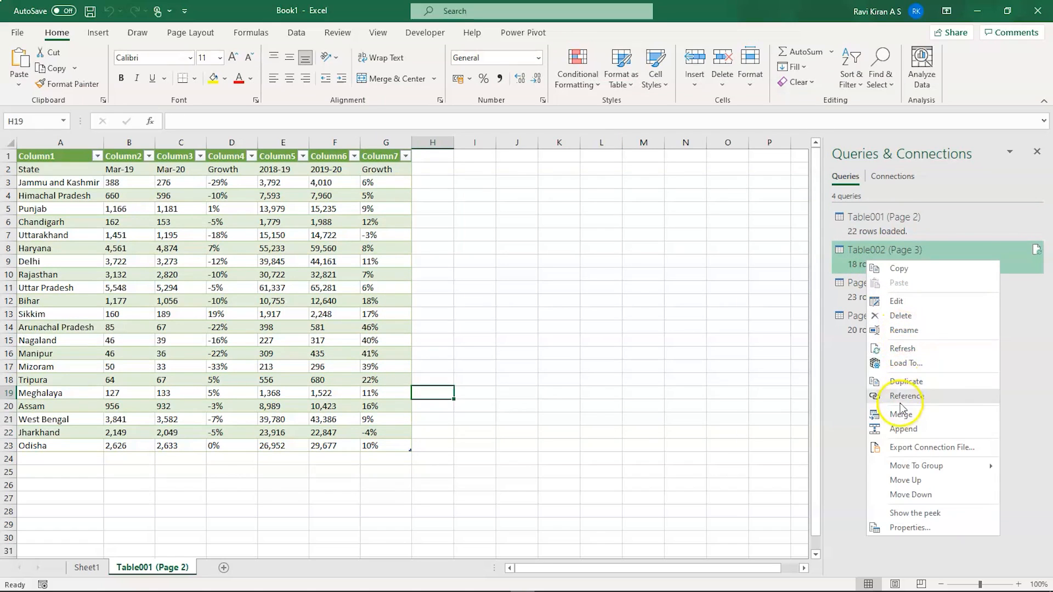
{"action": "left_click", "coordinate": [902, 364]}
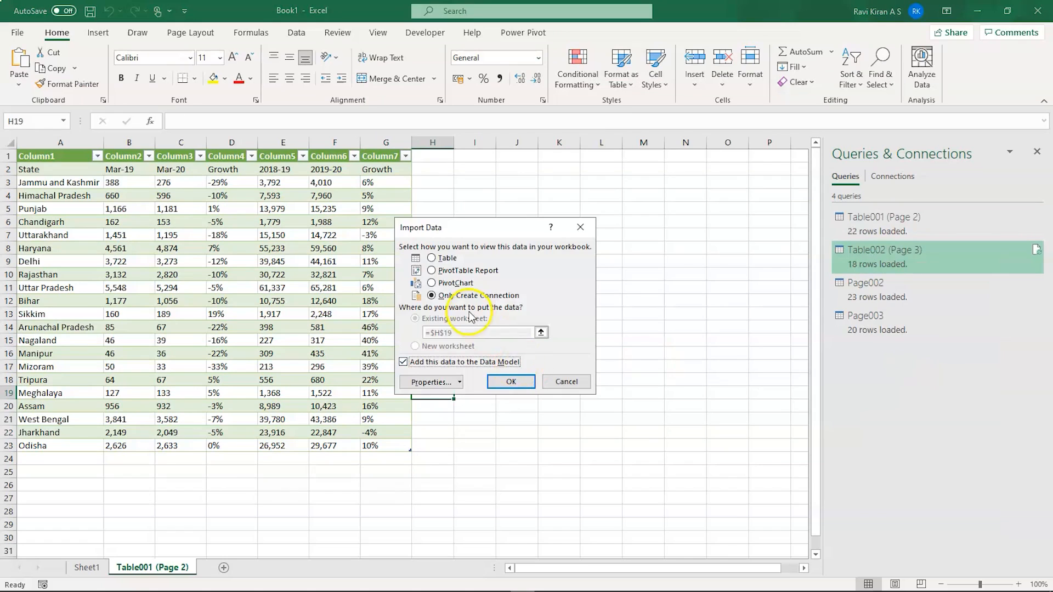
{"action": "left_click", "coordinate": [432, 258]}
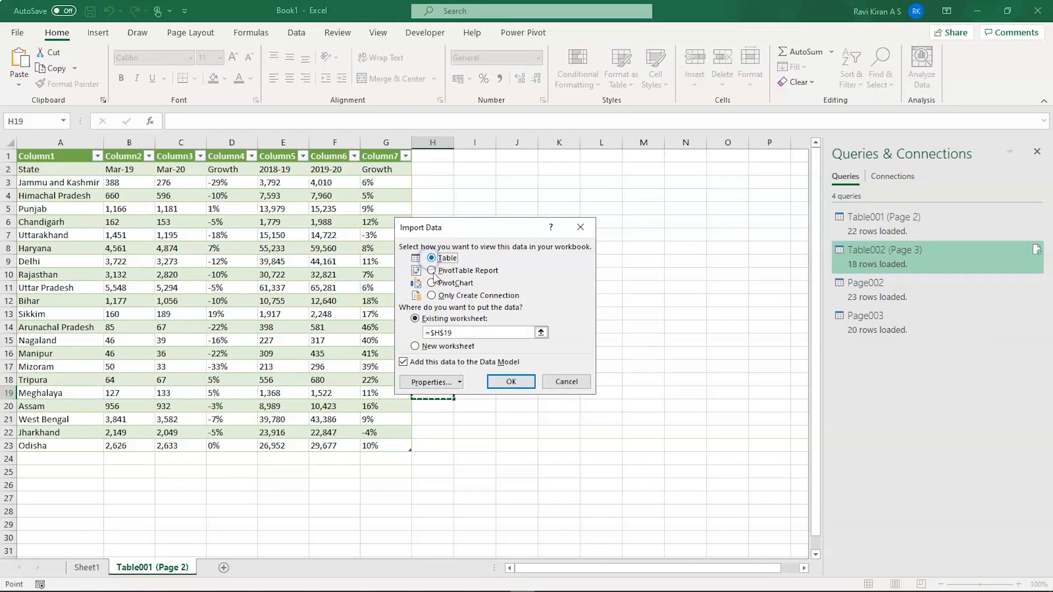
{"action": "left_click", "coordinate": [416, 347]}
{"action": "left_click", "coordinate": [511, 382]}
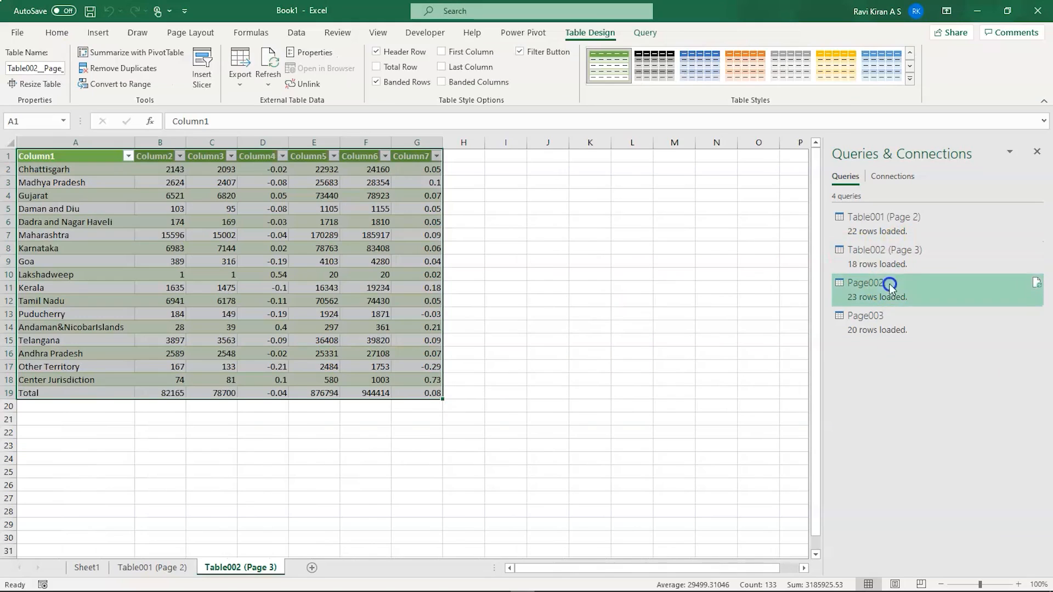
Load the Page002 query as a table into a new worksheet, keeping its data added to the Data Model.
{"action": "right_click", "coordinate": [889, 284]}
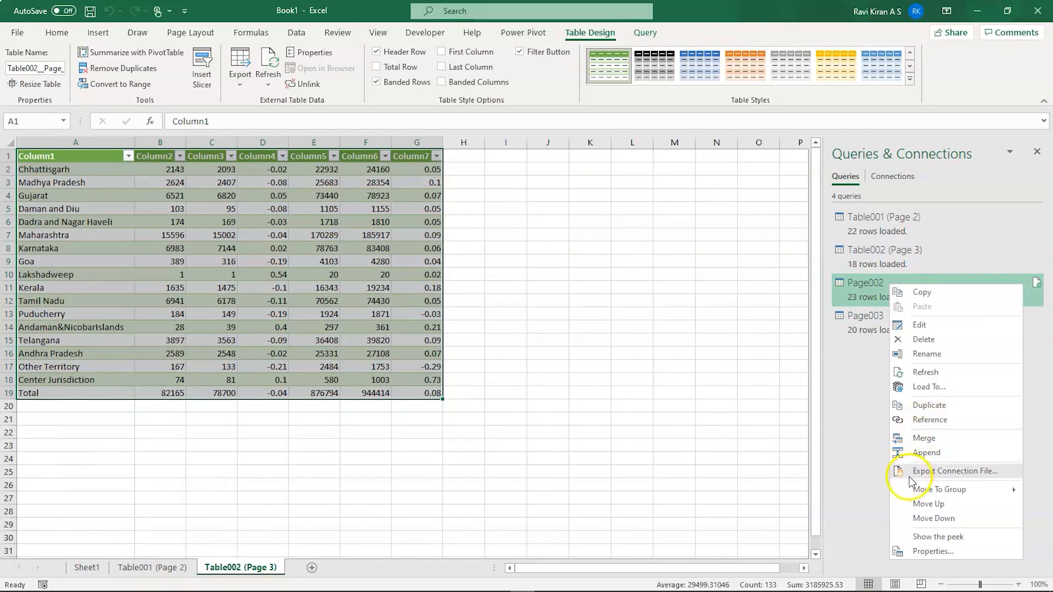
{"action": "left_click", "coordinate": [931, 386]}
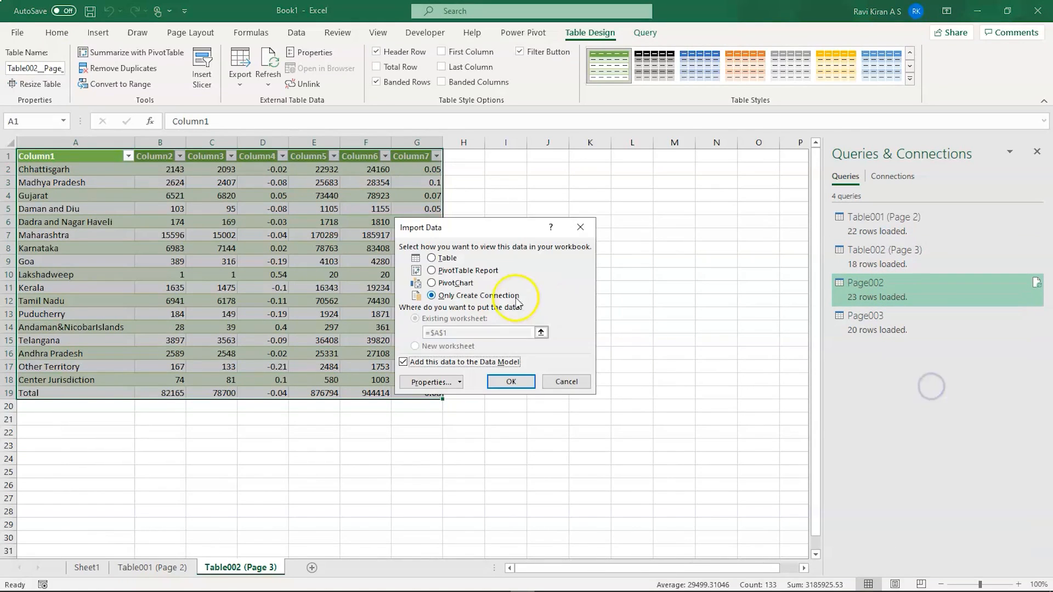
{"action": "left_click", "coordinate": [432, 258]}
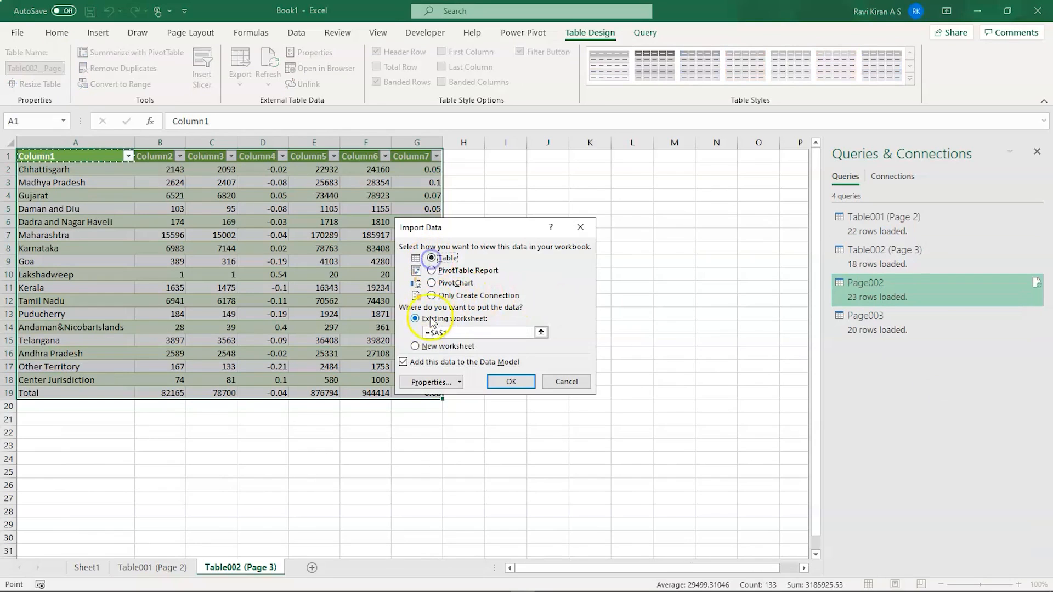
{"action": "left_click", "coordinate": [416, 346]}
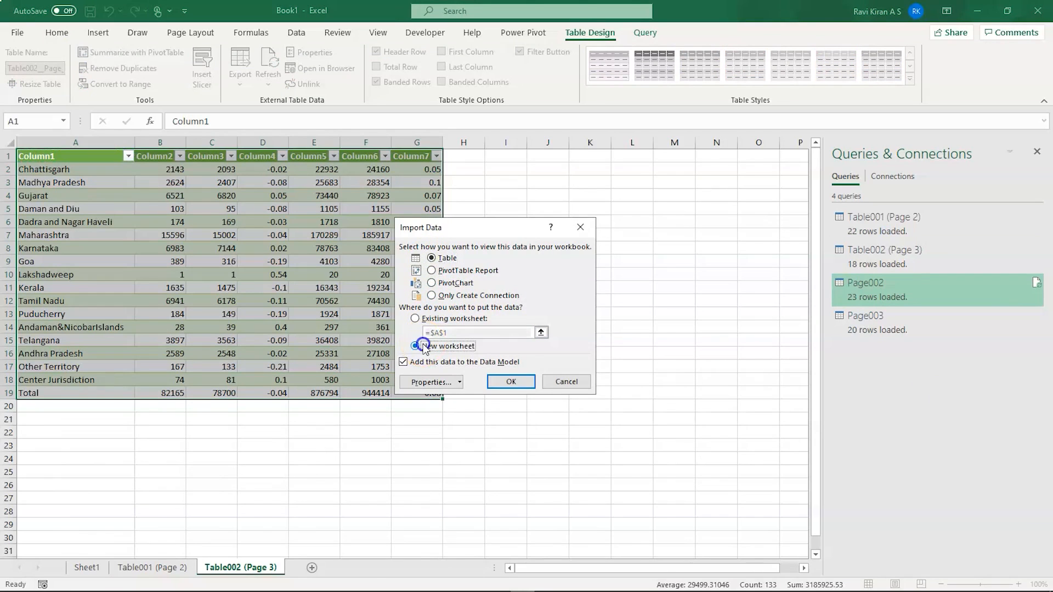
{"action": "left_click", "coordinate": [508, 383]}
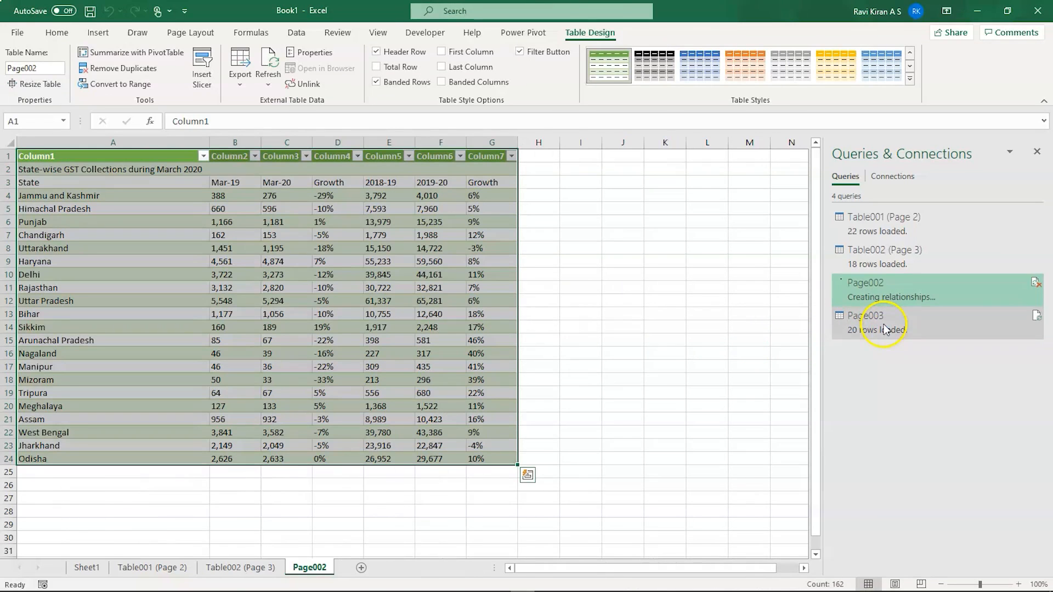
Load the Page003 query as a table into a new worksheet, keeping its data added to the Data Model.
{"action": "left_click", "coordinate": [885, 328]}
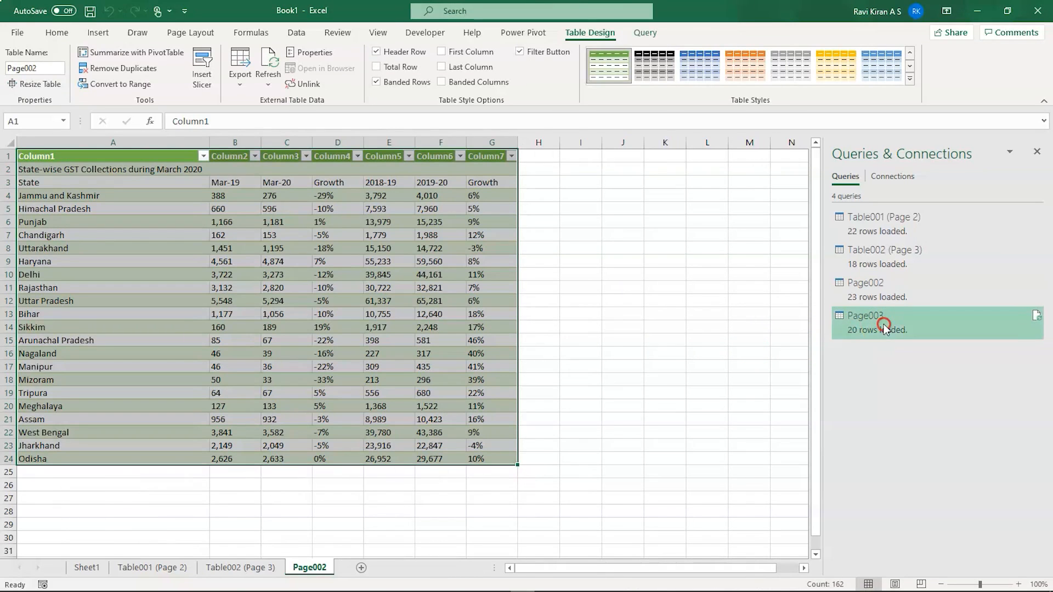
{"action": "right_click", "coordinate": [884, 319]}
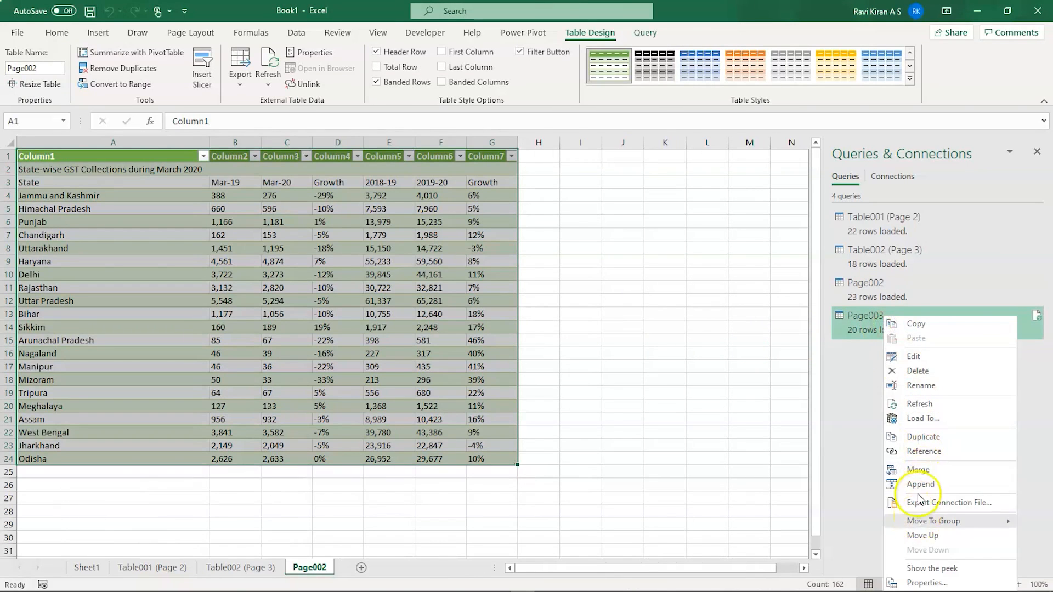
{"action": "left_click", "coordinate": [923, 419]}
{"action": "left_click", "coordinate": [416, 347]}
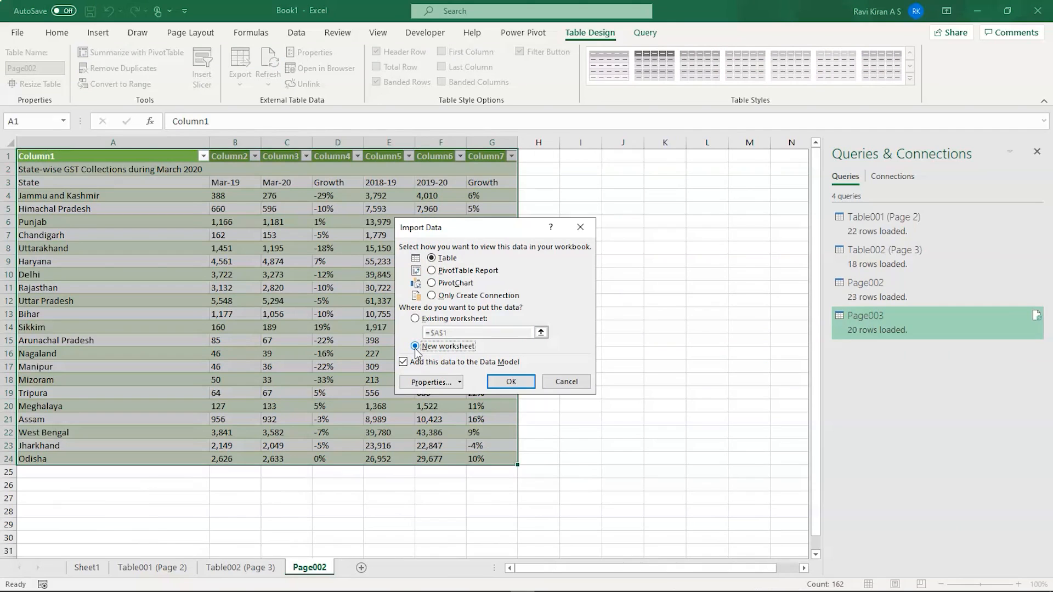
{"action": "left_click", "coordinate": [511, 382]}
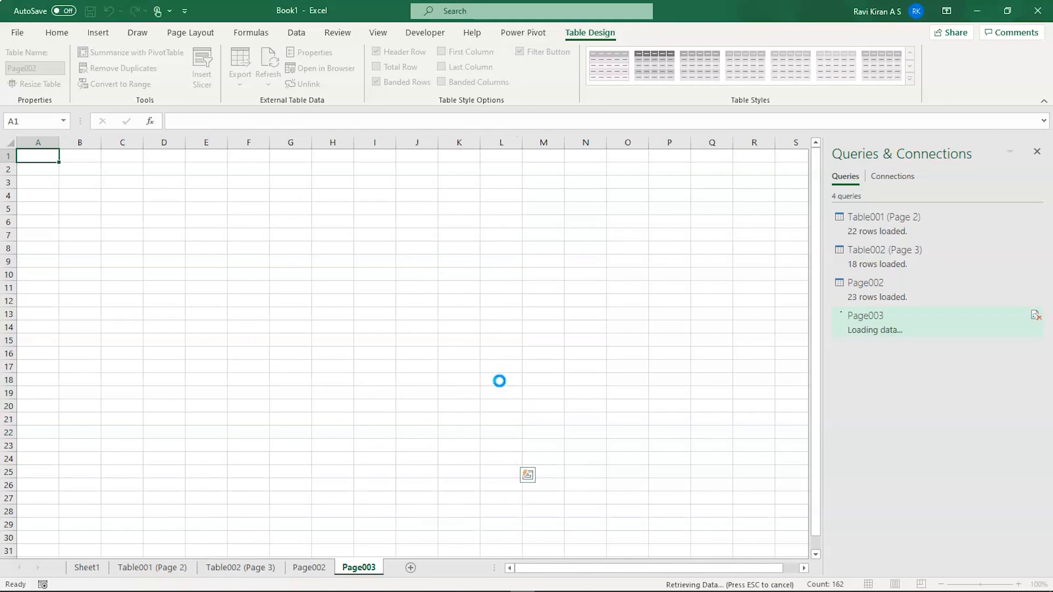